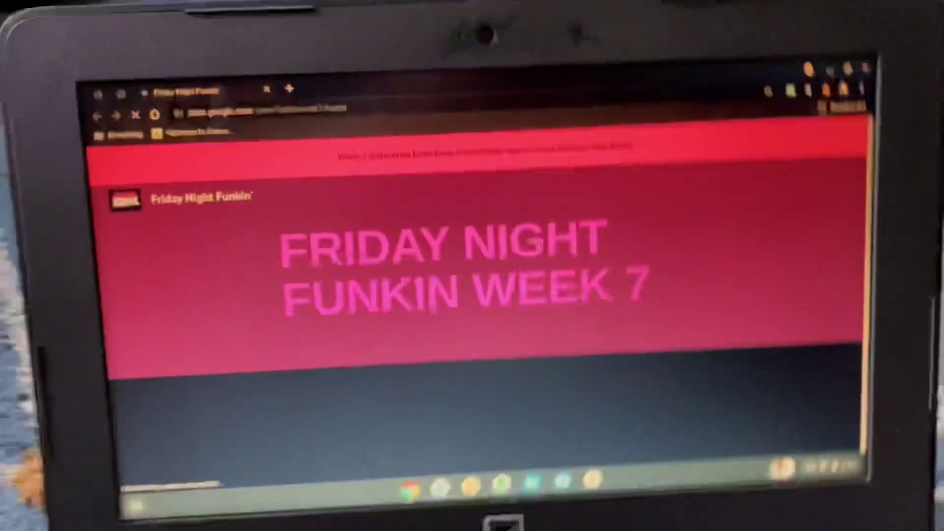
scroll(534, 281, down, 5)
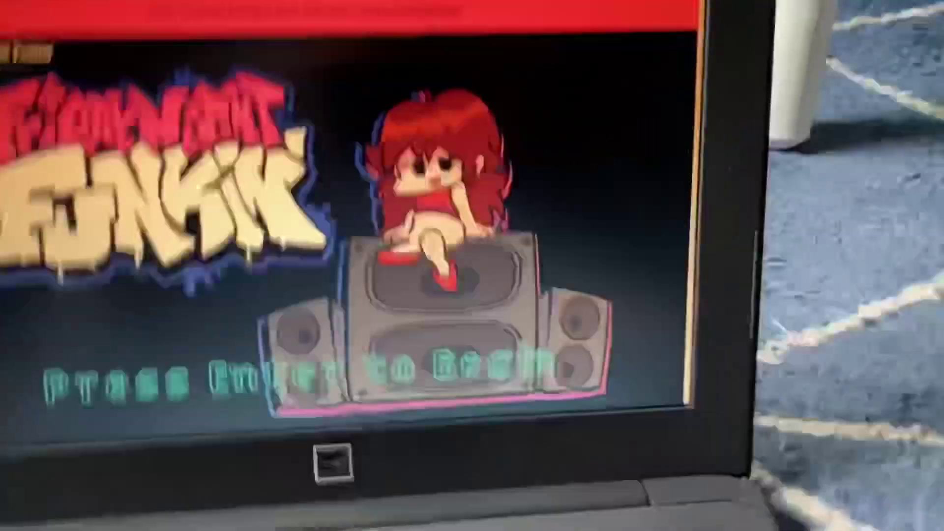
- Raise the volume, enter the Freeplay list and move the selection up to Stress
key(XF86AudioRaiseVolume)
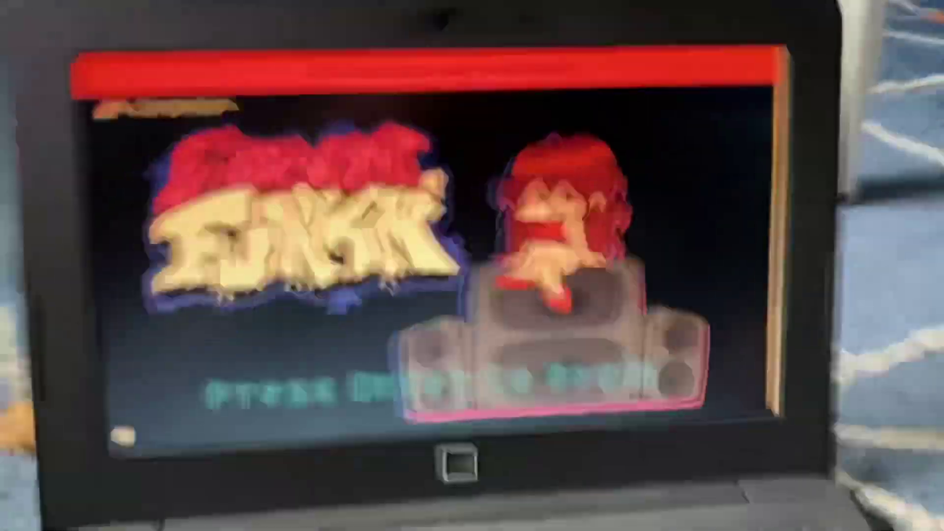
key(Return)
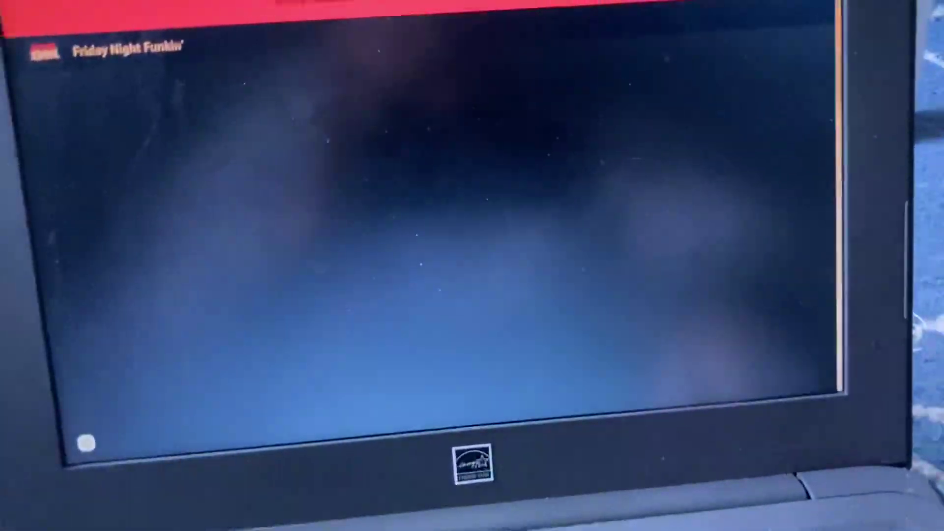
key(Up)
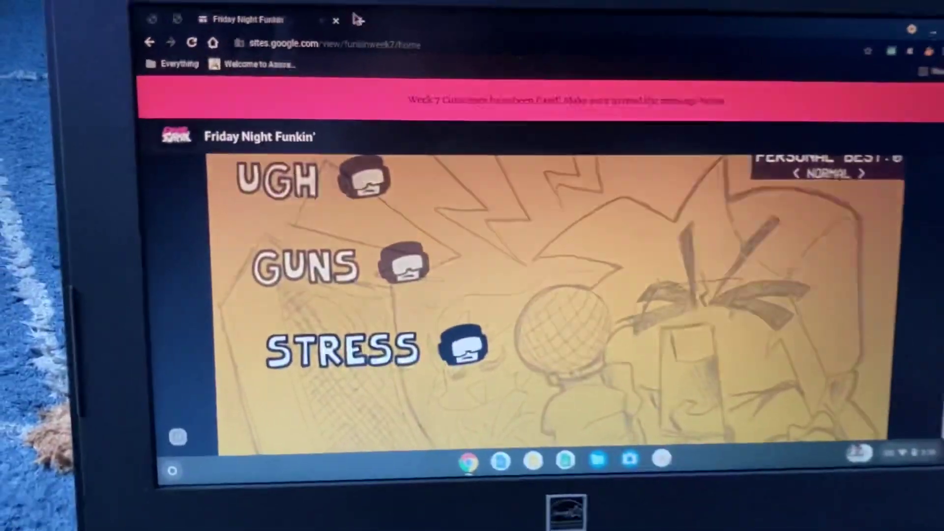
- Open a video from the YouTube channel's Videos page in a new tab, then return to the game tab
click(357, 19)
text(youtube.com)
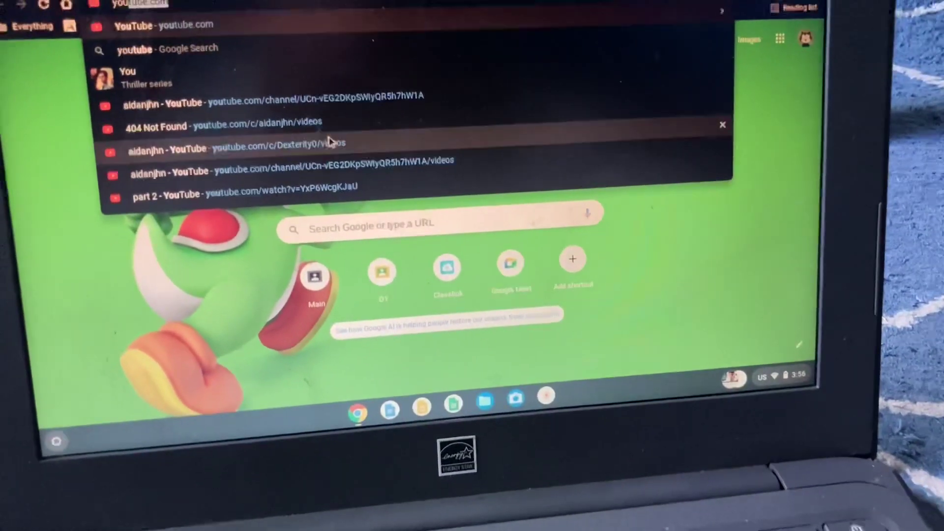
click(299, 101)
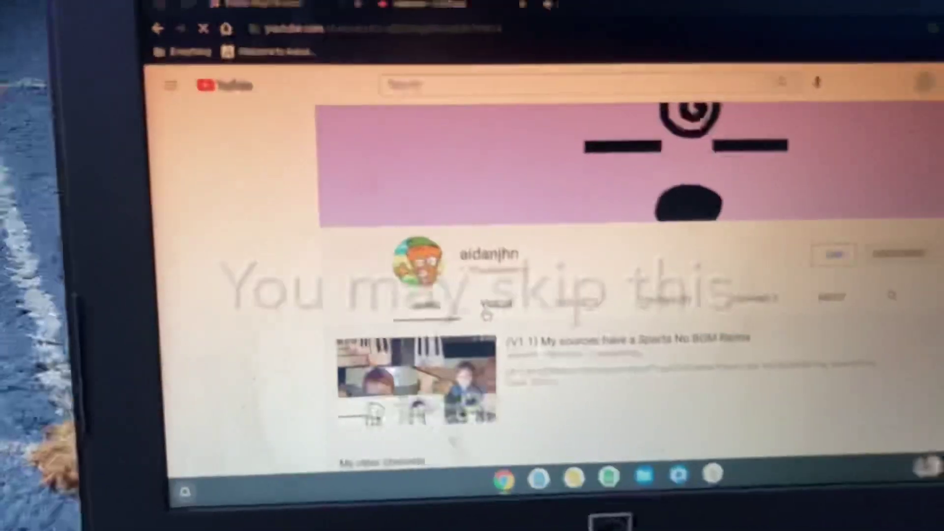
click(527, 279)
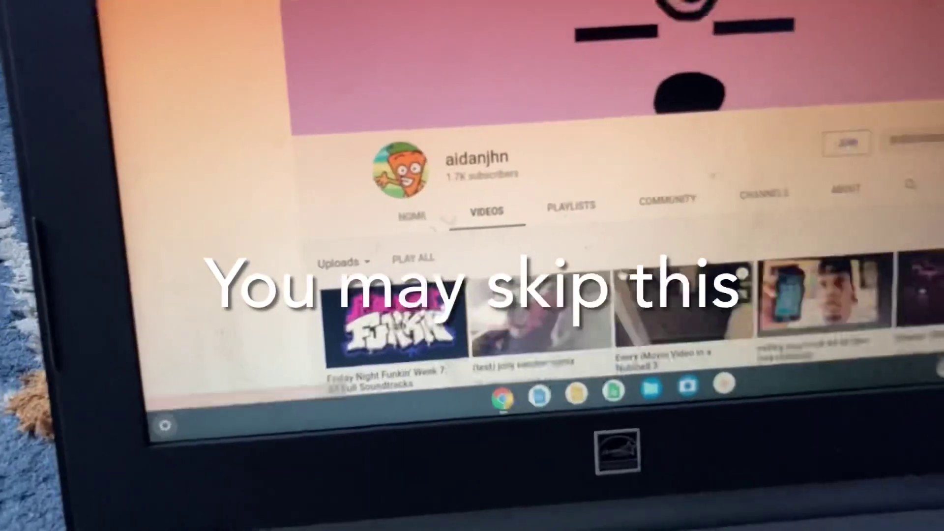
scroll(730, 151, down, 3)
click(732, 150)
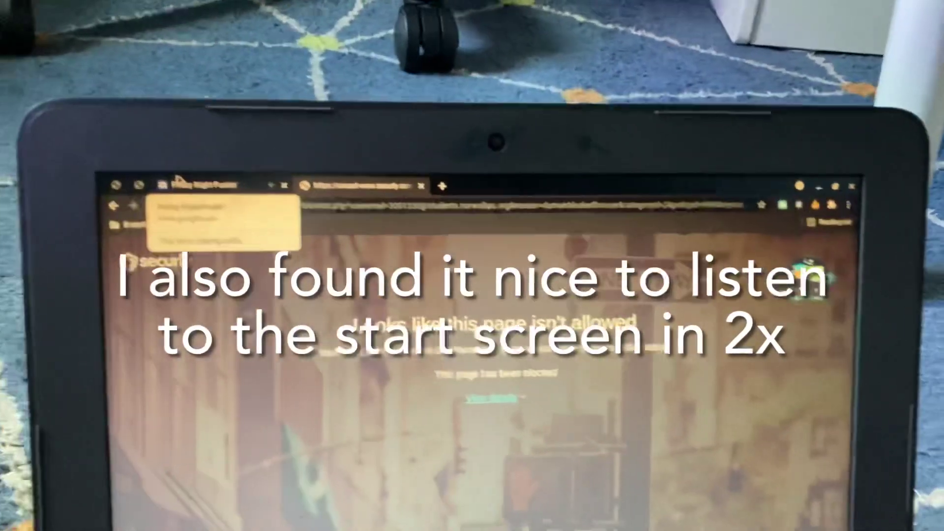
click(208, 152)
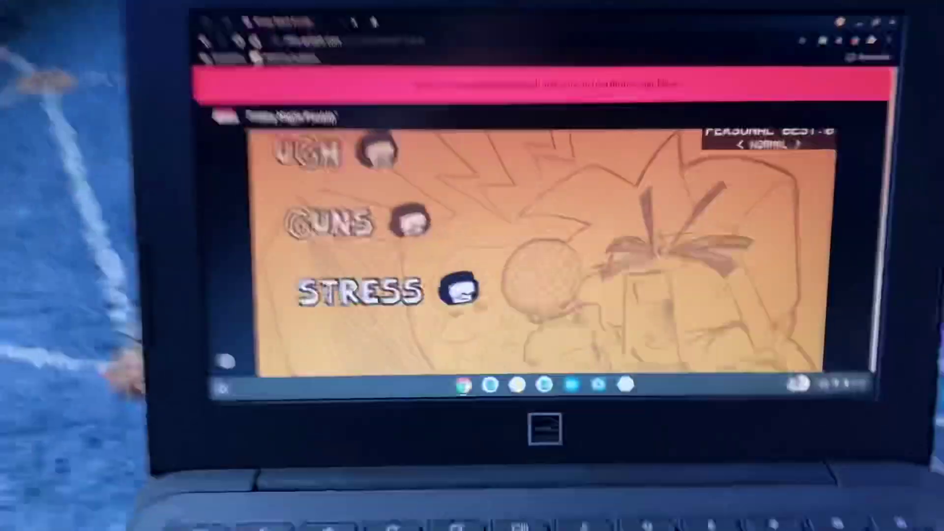
- Launch Stress on Normal difficulty from the Freeplay list
key(Return)
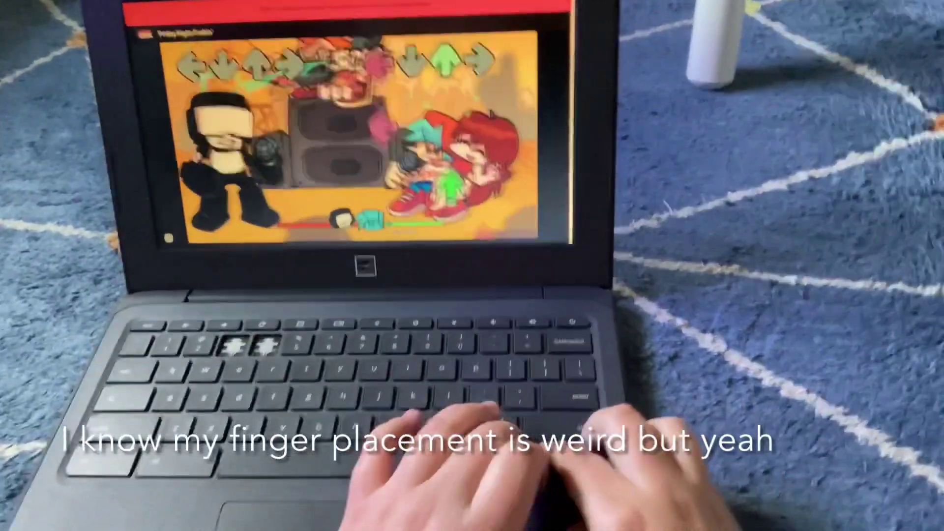
- Hit the incoming left and down arrow notes in time during Stress
key(Left)
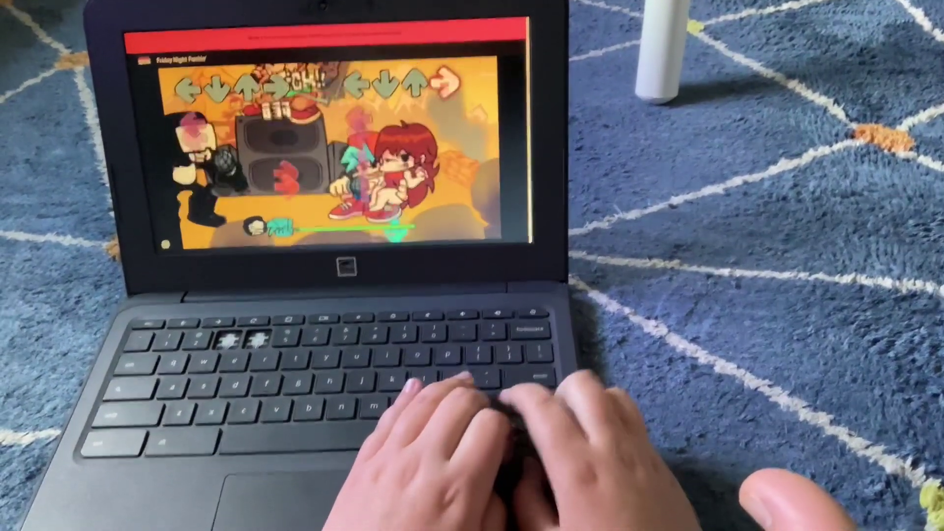
key(Down)
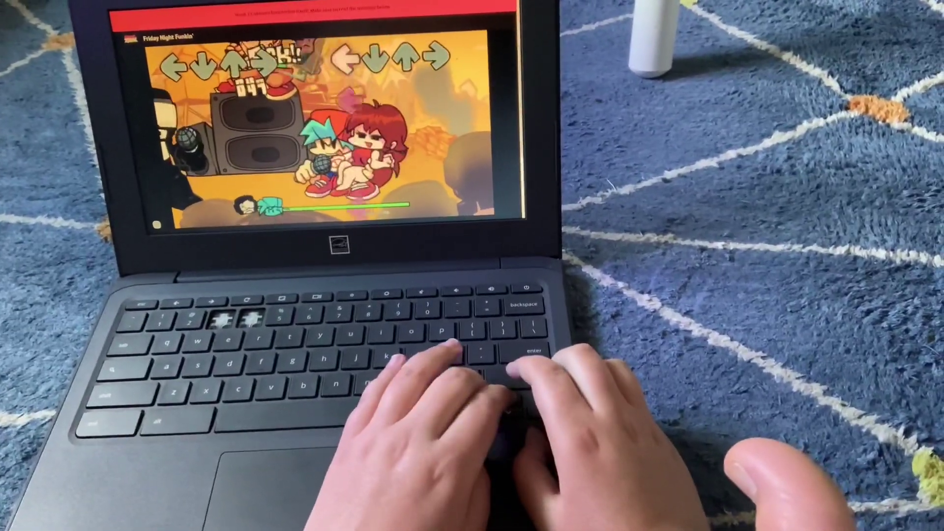